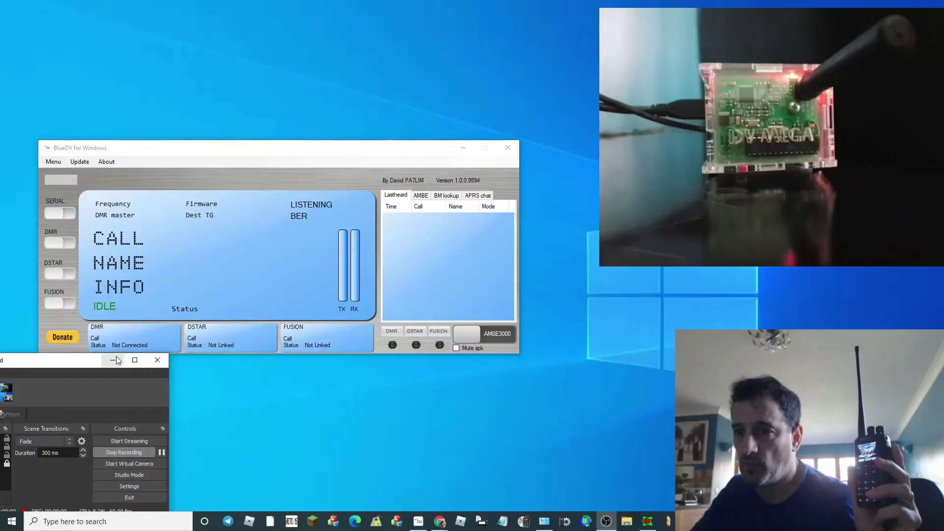
# Step: Minimize OBS and bring up BlueDV's main menu
pyautogui.click(113, 360)
pyautogui.moveTo(565, 522)
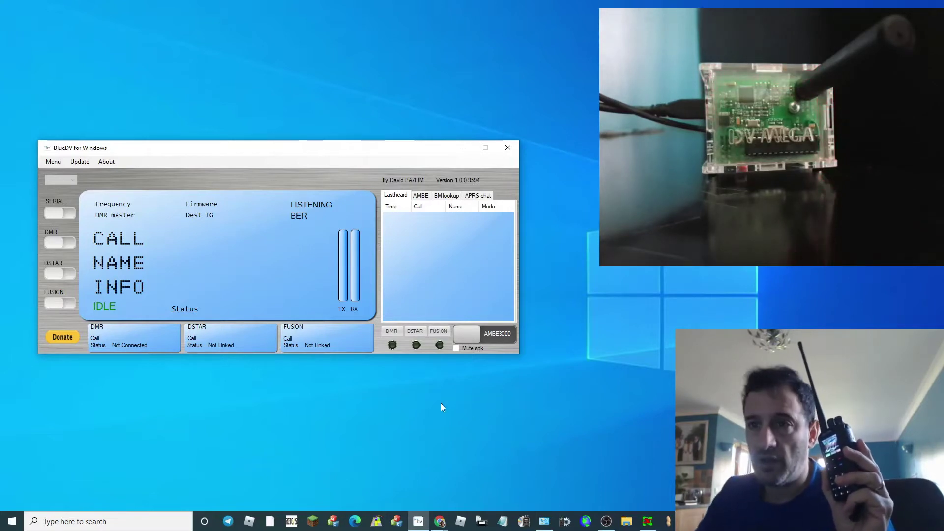
pyautogui.click(53, 162)
pyautogui.click(63, 172)
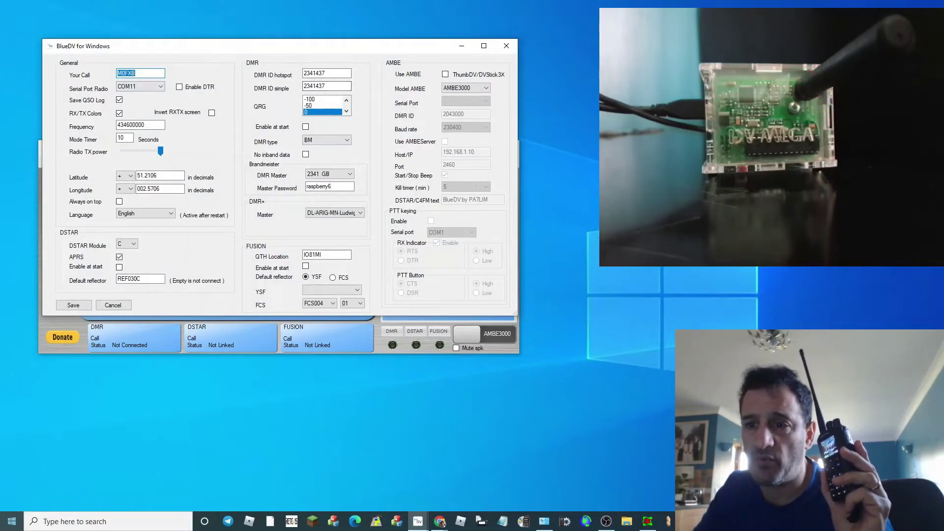
pyautogui.rightClick(11, 525)
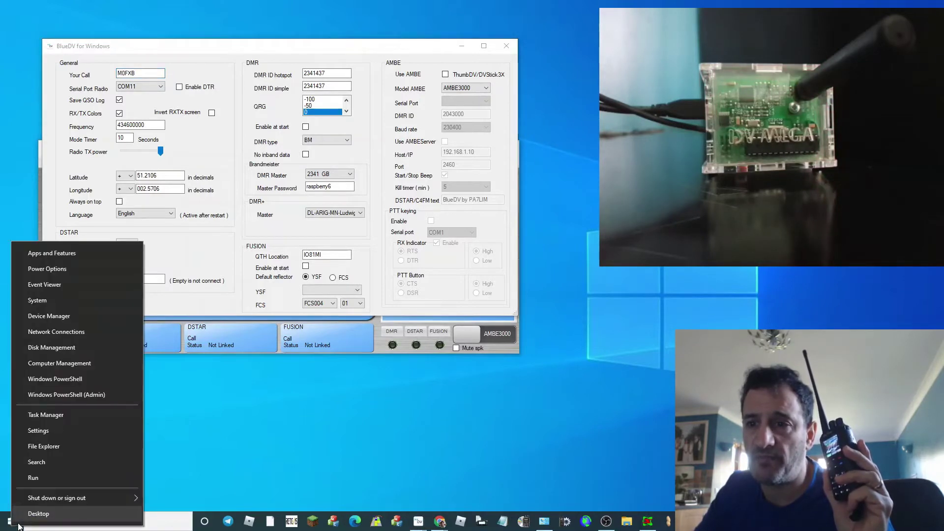
pyautogui.click(184, 474)
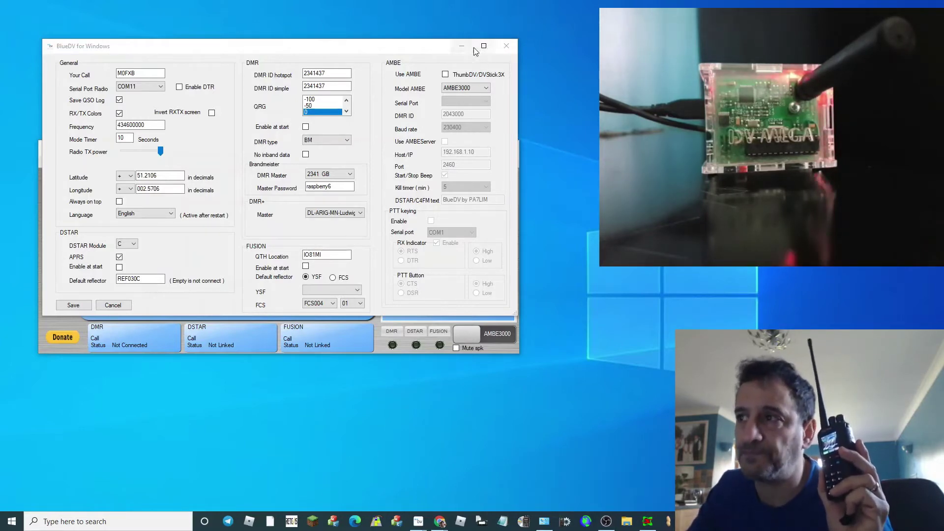
pyautogui.click(508, 48)
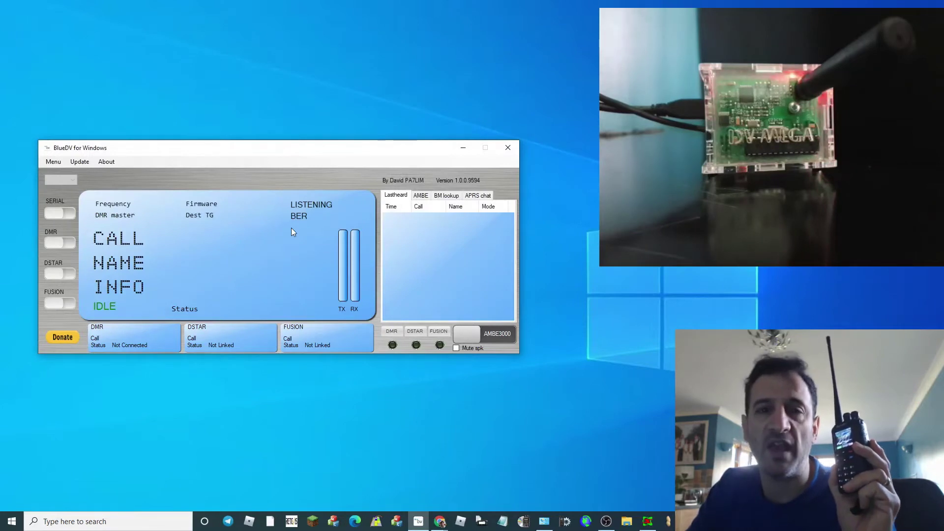
# Step: Switch on SERIAL to connect the DV Mega and DMR to log in to Brandmeister master 2341 GB
pyautogui.click(58, 215)
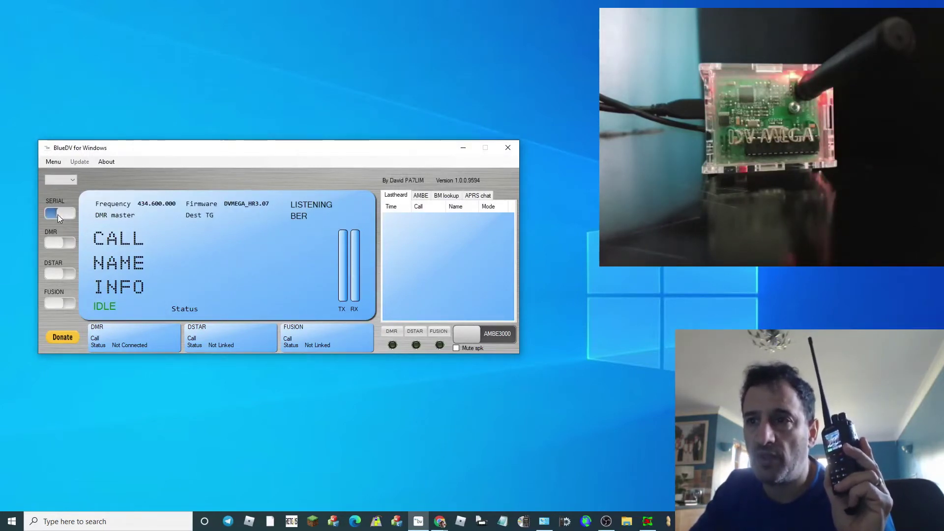
pyautogui.click(59, 243)
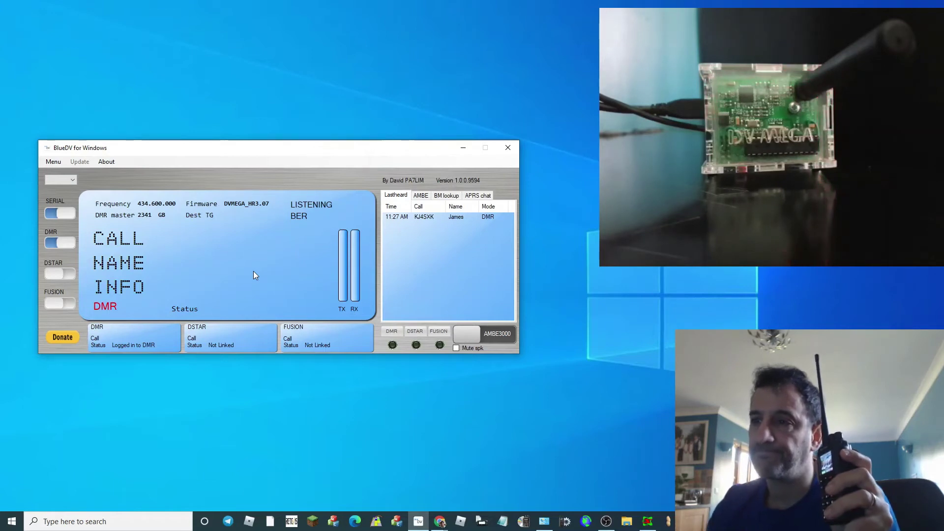
pyautogui.click(607, 522)
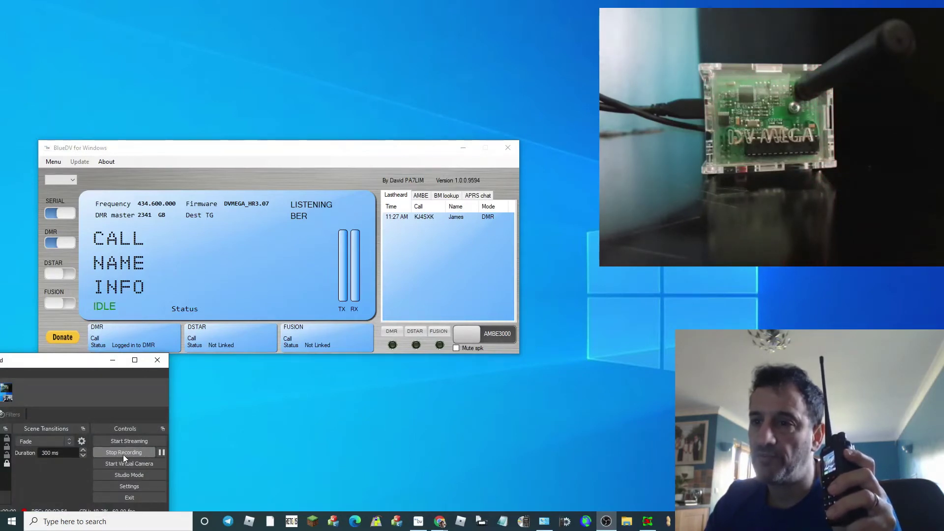
# Step: Minimize OBS to show the AMBE talkgroup 91 and gain sliders during the incoming call
pyautogui.click(113, 360)
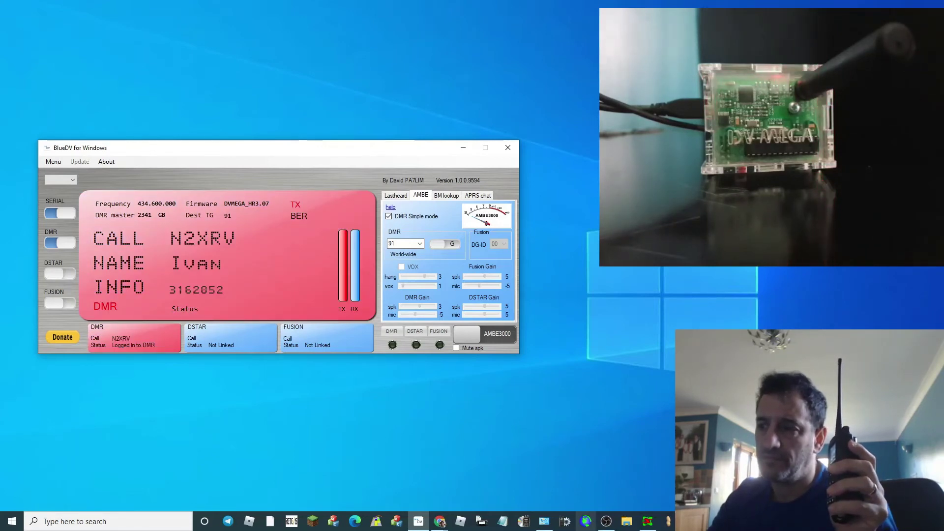
pyautogui.click(606, 522)
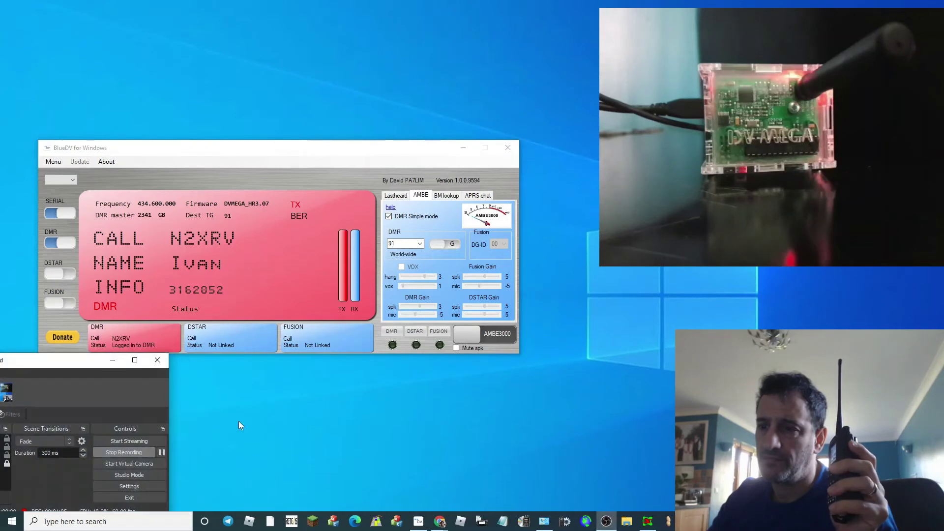
pyautogui.moveTo(50, 363); pyautogui.dragTo(136, 364)
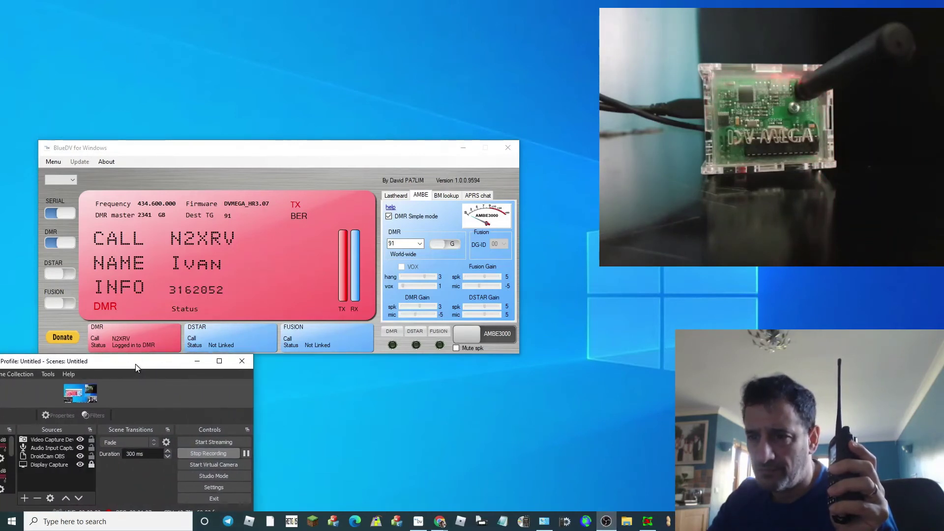
pyautogui.click(197, 361)
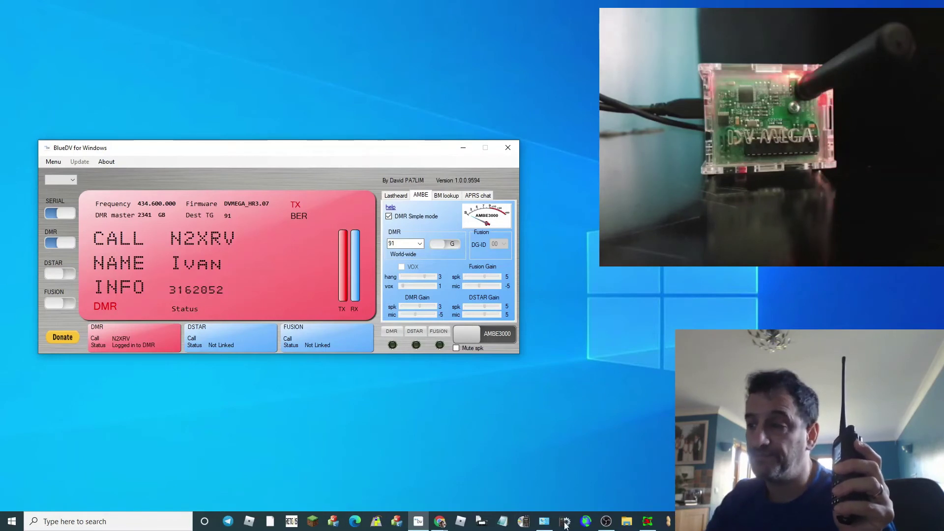
pyautogui.click(606, 522)
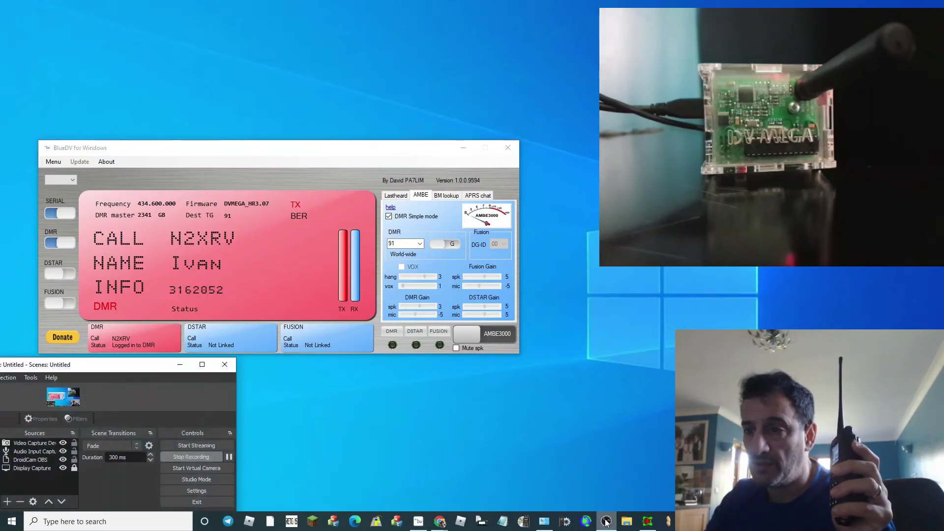
pyautogui.click(606, 521)
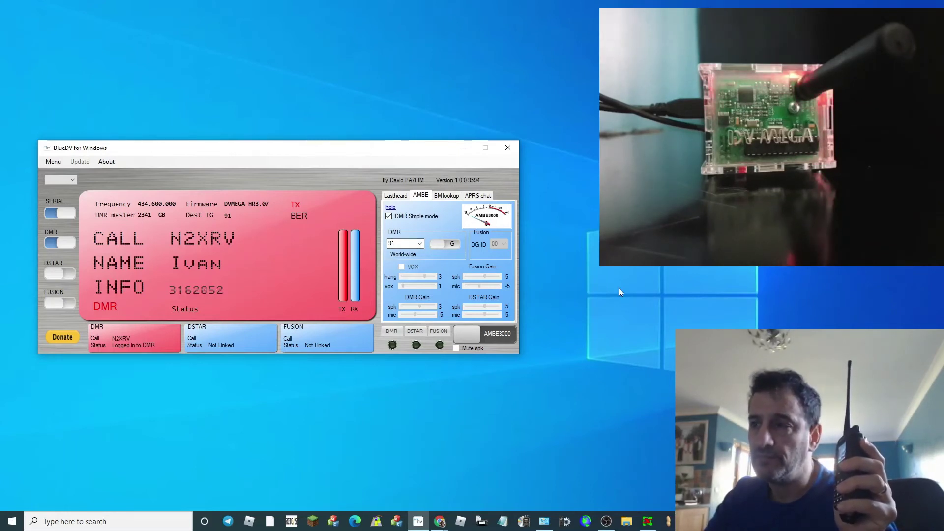
# Step: Browse the Lastheard, AMBE, BM lookup and APRS chat panels, ending on the AMBE settings
pyautogui.click(396, 199)
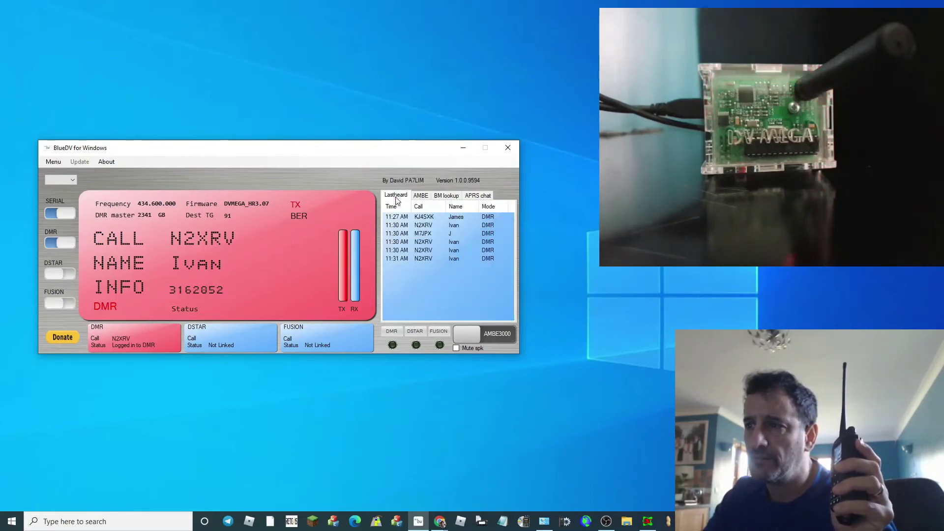
pyautogui.click(420, 195)
pyautogui.click(443, 195)
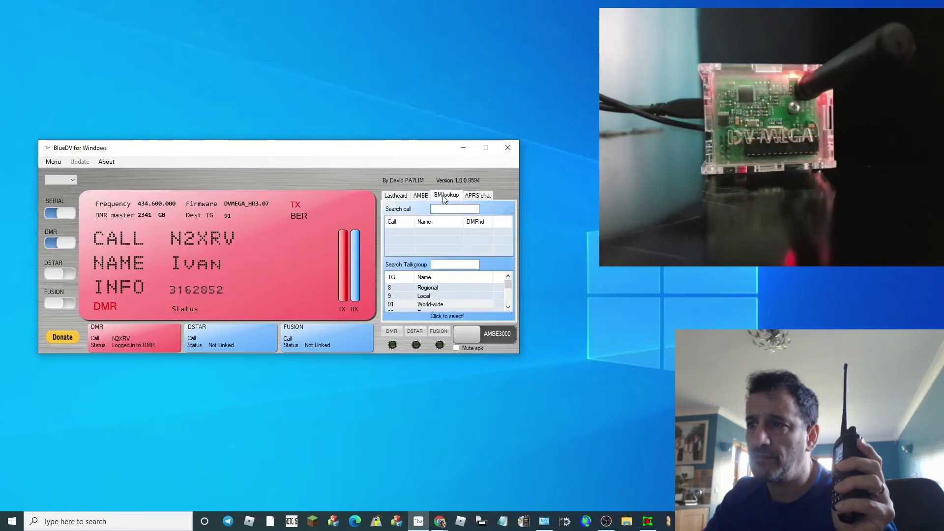
pyautogui.click(480, 196)
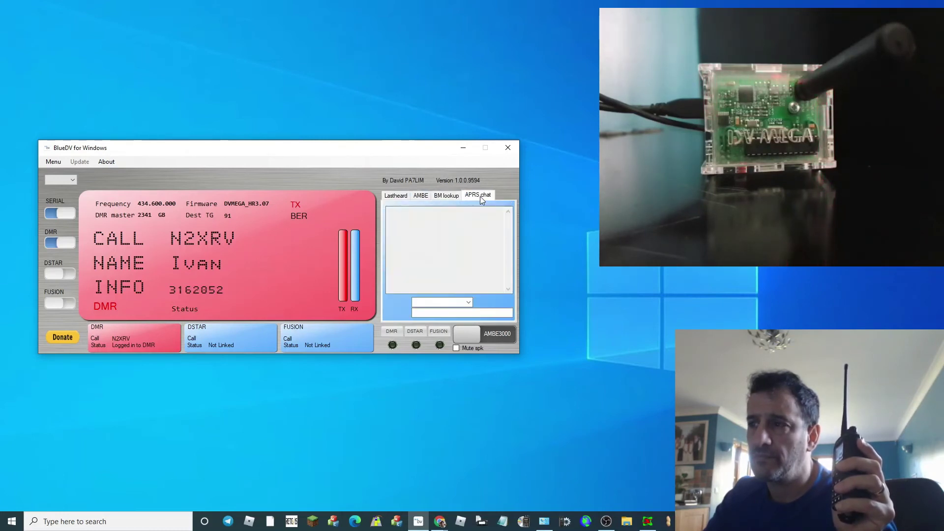
pyautogui.click(457, 196)
pyautogui.click(419, 196)
pyautogui.click(397, 197)
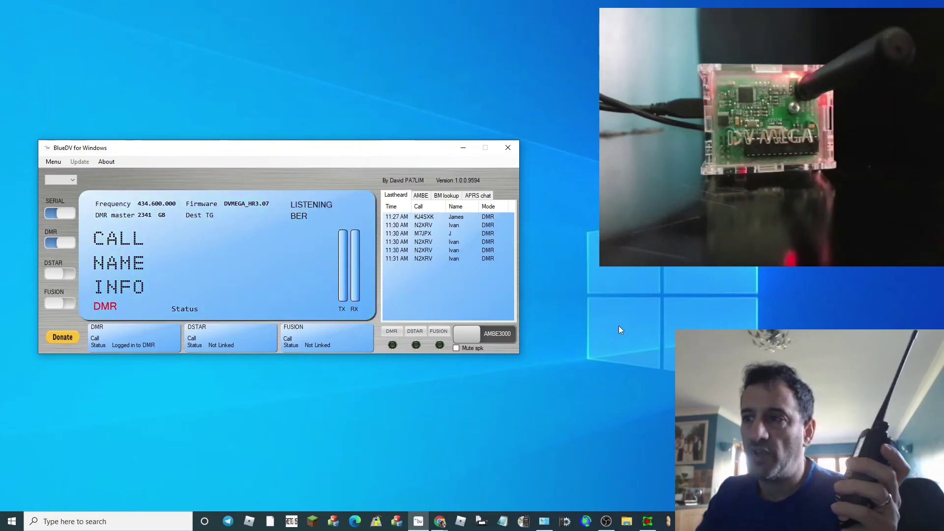
pyautogui.click(421, 195)
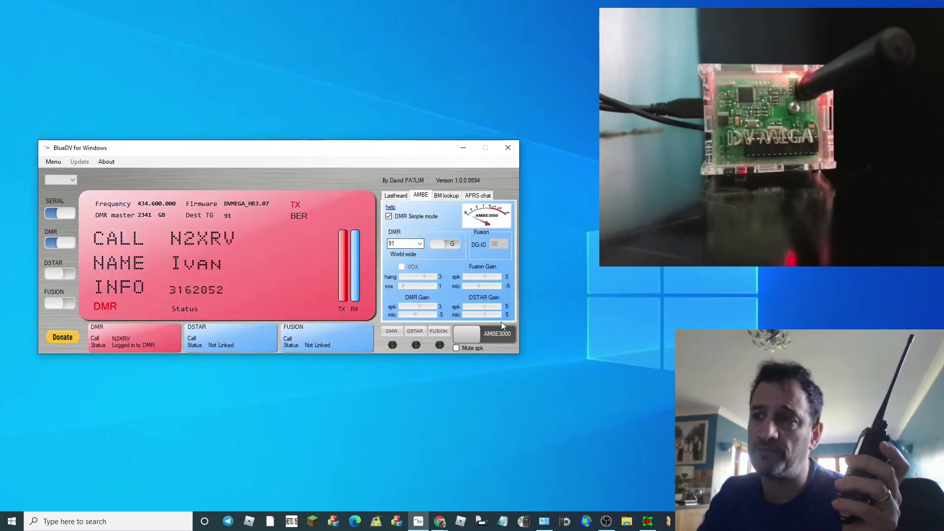
# Step: Bring OBS back from the taskbar to stop the recording
pyautogui.click(606, 521)
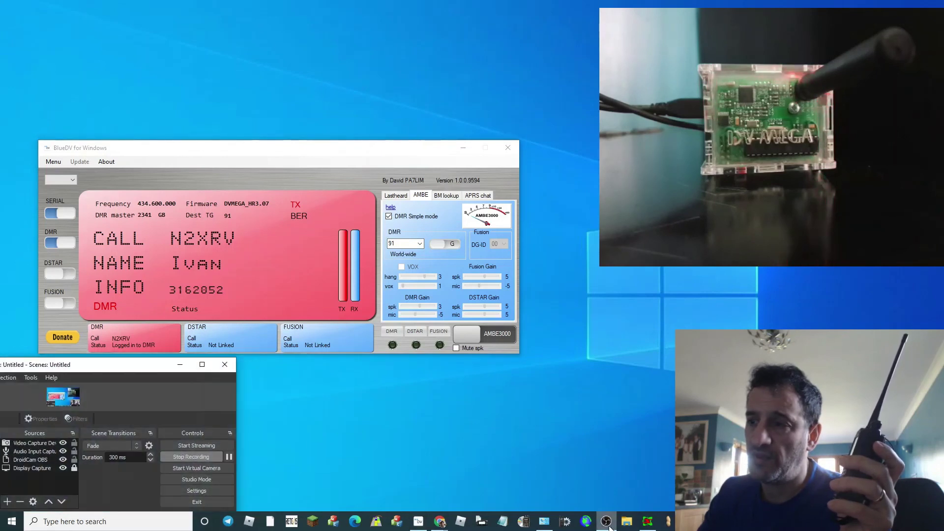